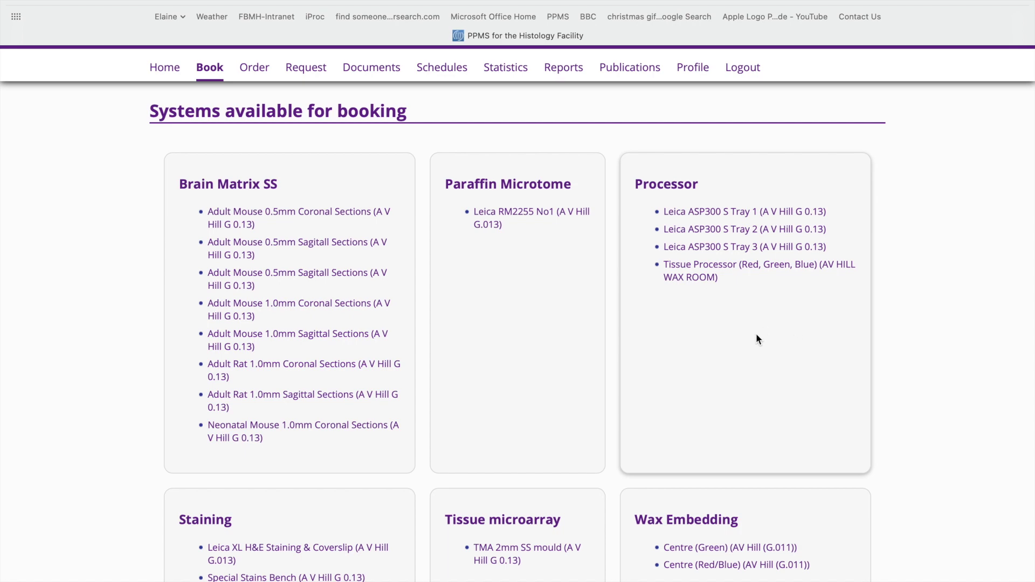
Open the booking calendar of the Tissue Processor (Red, Green, Blue) for the week of 12/04/2021 to 18/04/2021
scroll(756, 339, "down", 1)
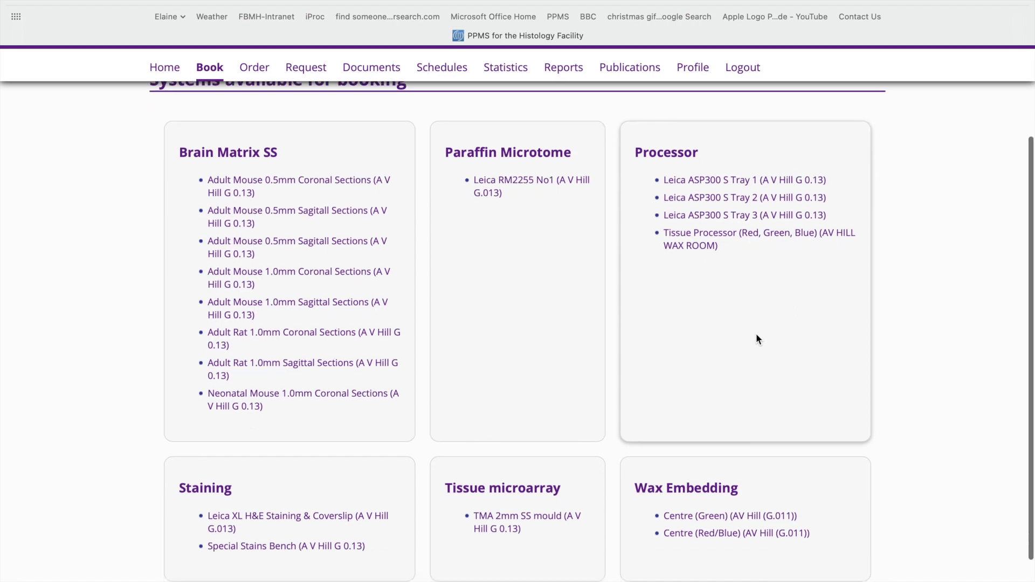
left_click(686, 240)
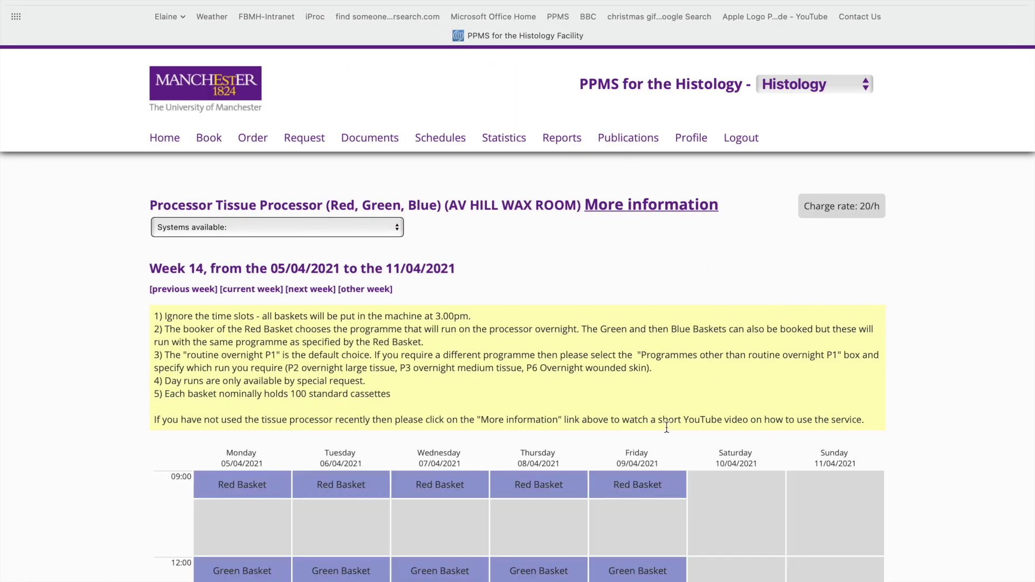
left_click(311, 289)
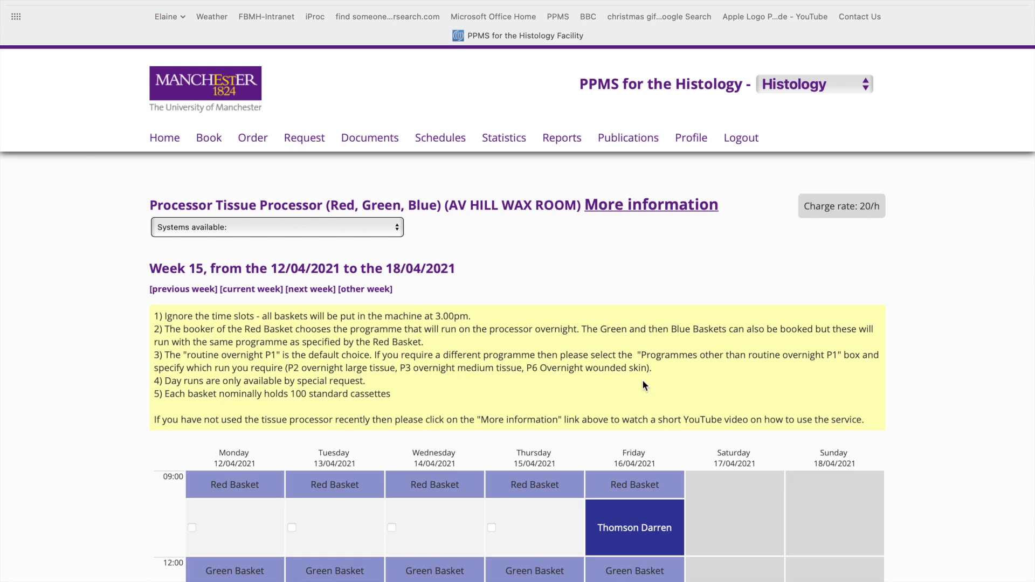
Book the Green Basket session on Friday 16/04/2021 and complete the booking past the embedding station reminder
scroll(643, 381, "down", 5)
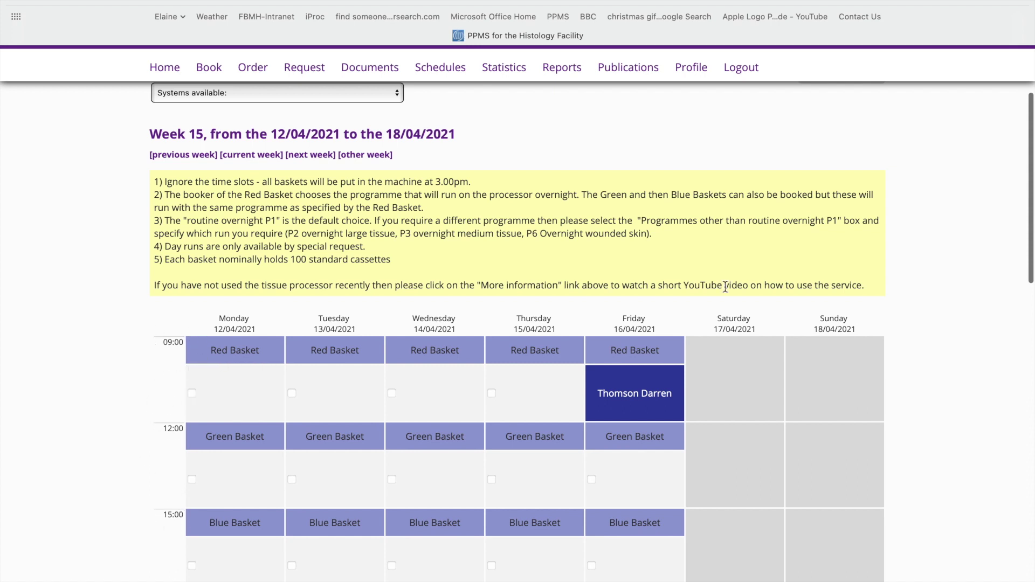
scroll(925, 219, "down", 2)
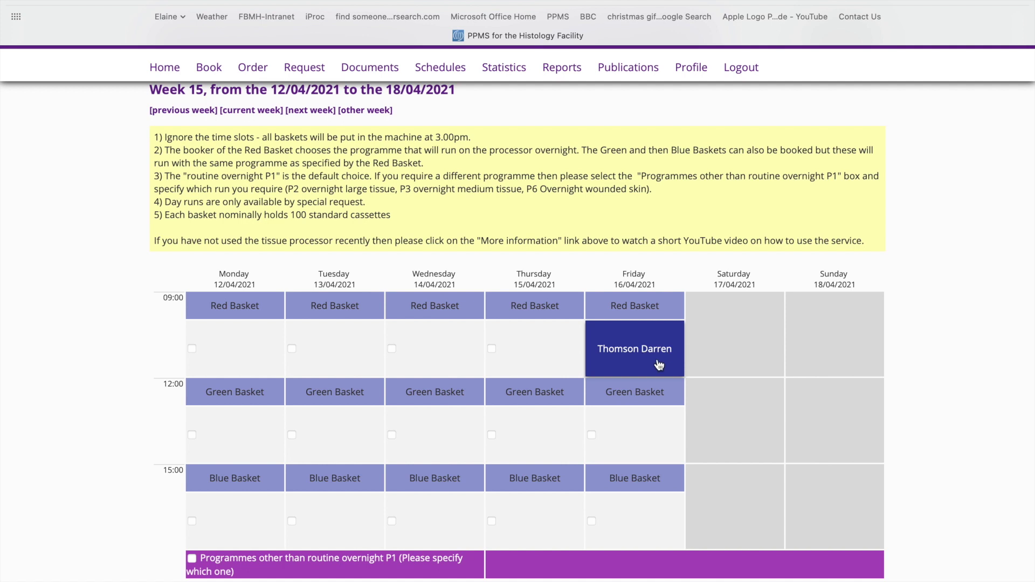
left_click(591, 435)
scroll(682, 445, "down", 3)
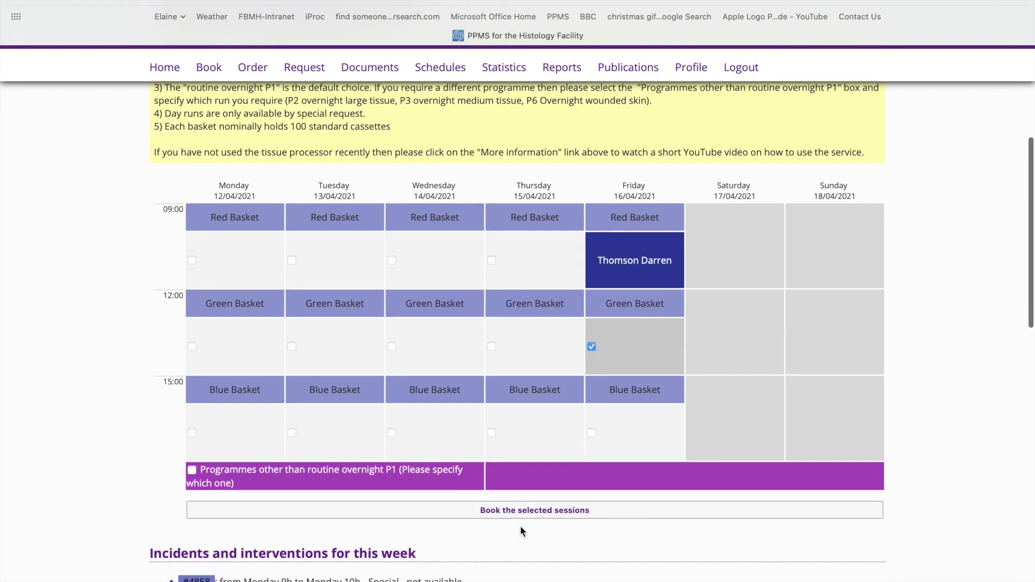
left_click(521, 513)
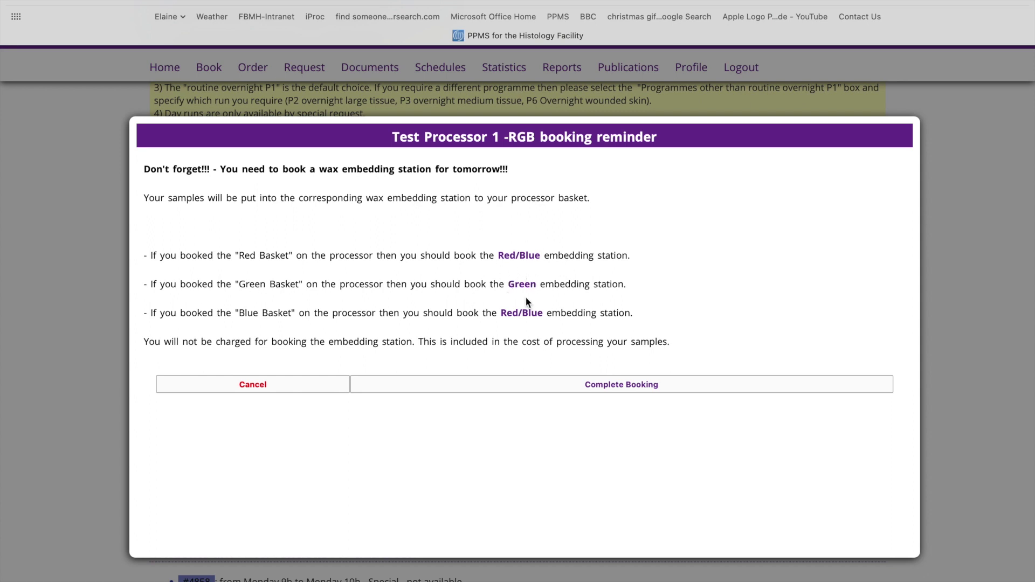
left_click(602, 386)
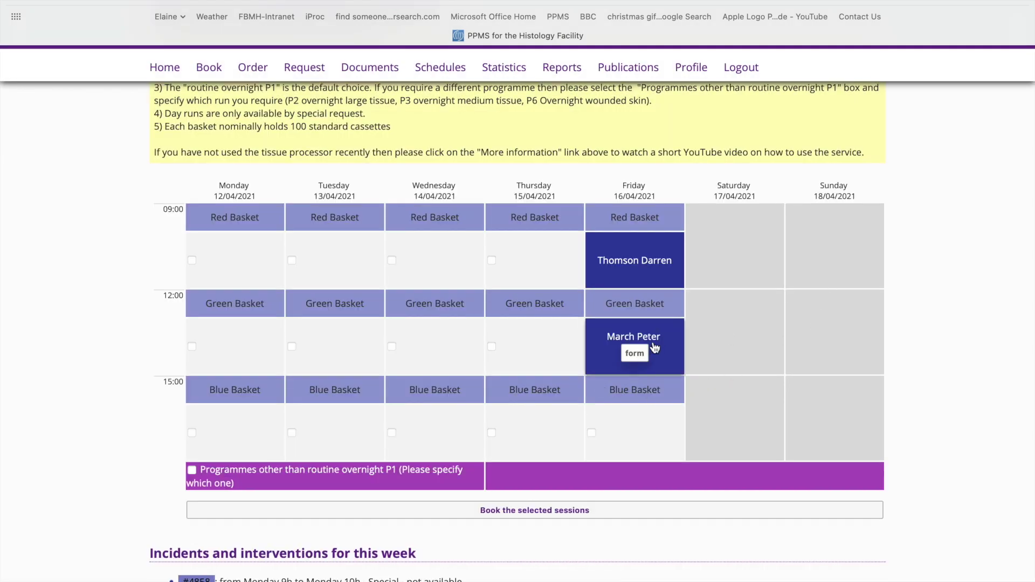
Switch to the calendar of the wax embedding system Centre (Green) (AV Hill (G.011))
scroll(597, 414, "up", 3)
scroll(598, 413, "up", 3)
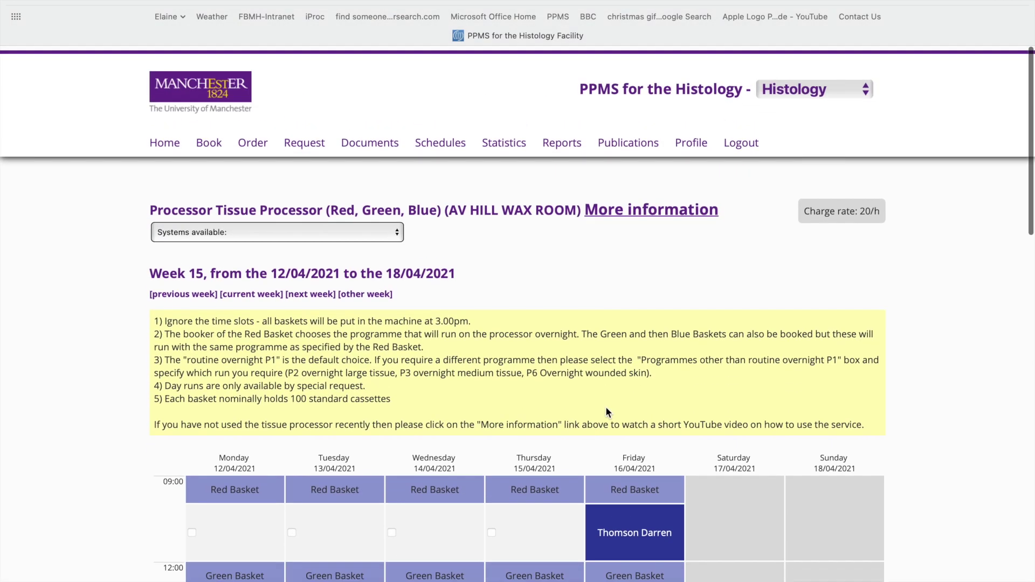
left_click(367, 228)
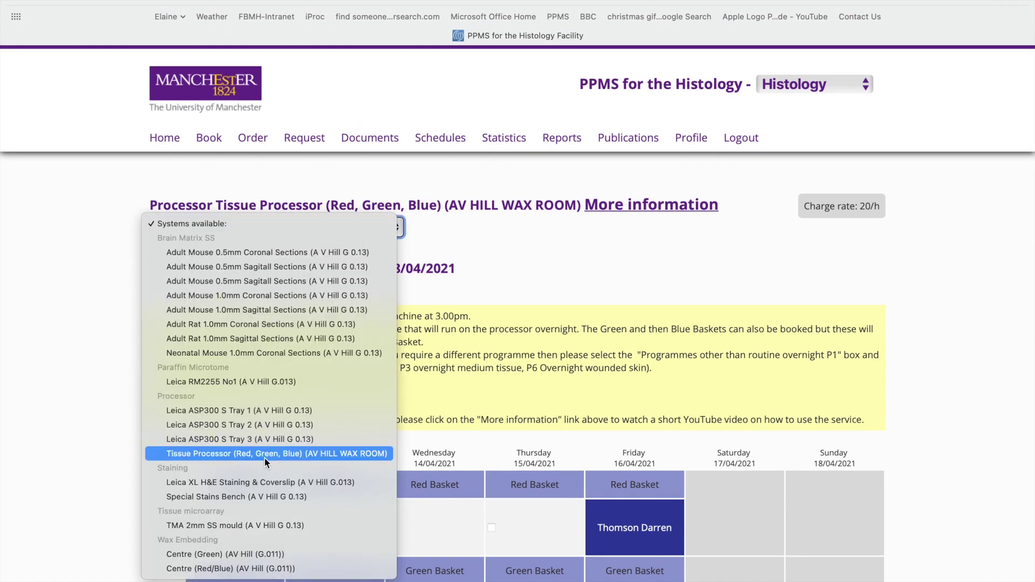
left_click(244, 555)
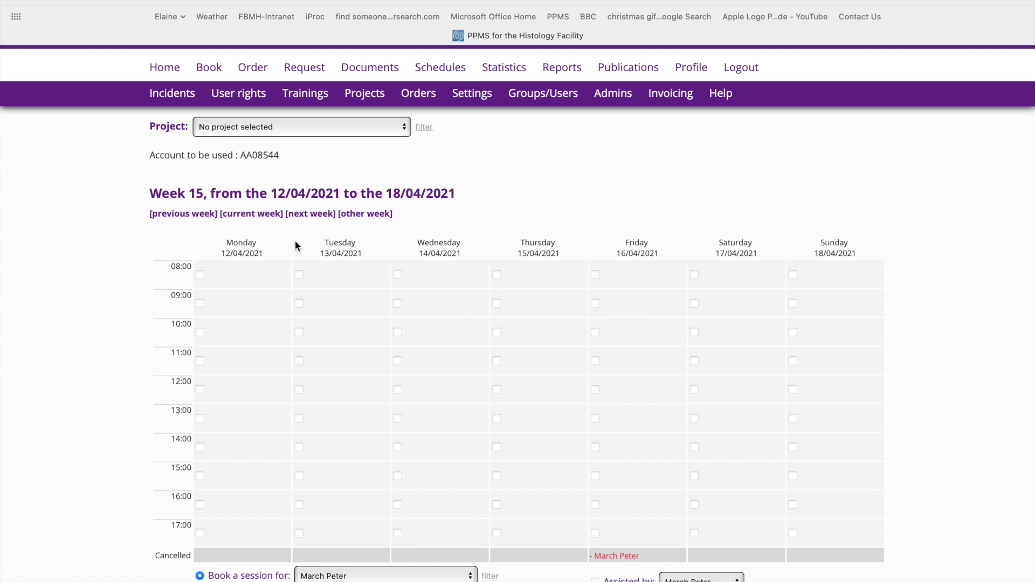
Book the Green embedding centre for the 10:00 slot on Monday 19/04/2021 in the following week
left_click(307, 214)
scroll(465, 421, "down", 2)
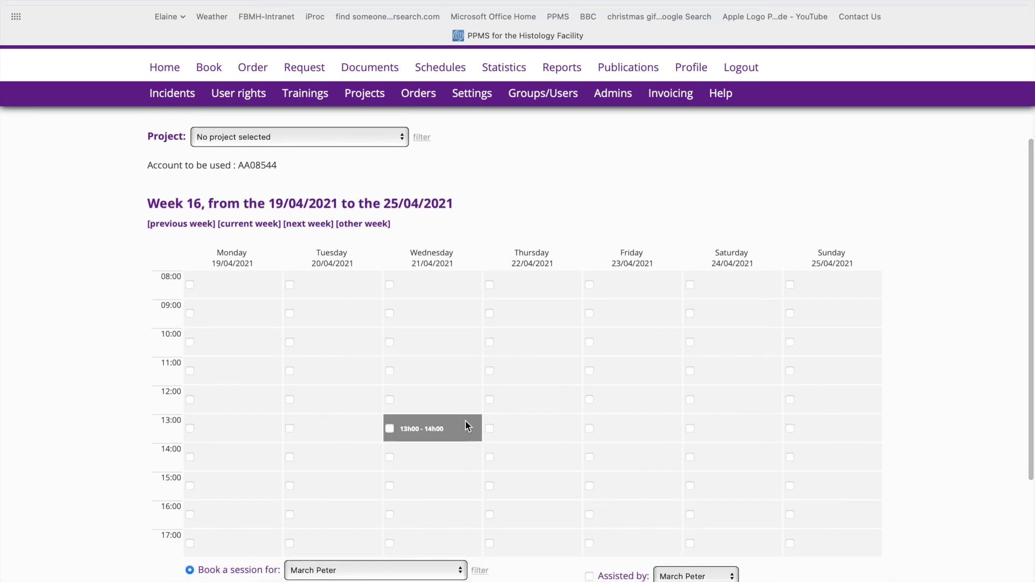
left_click(190, 342)
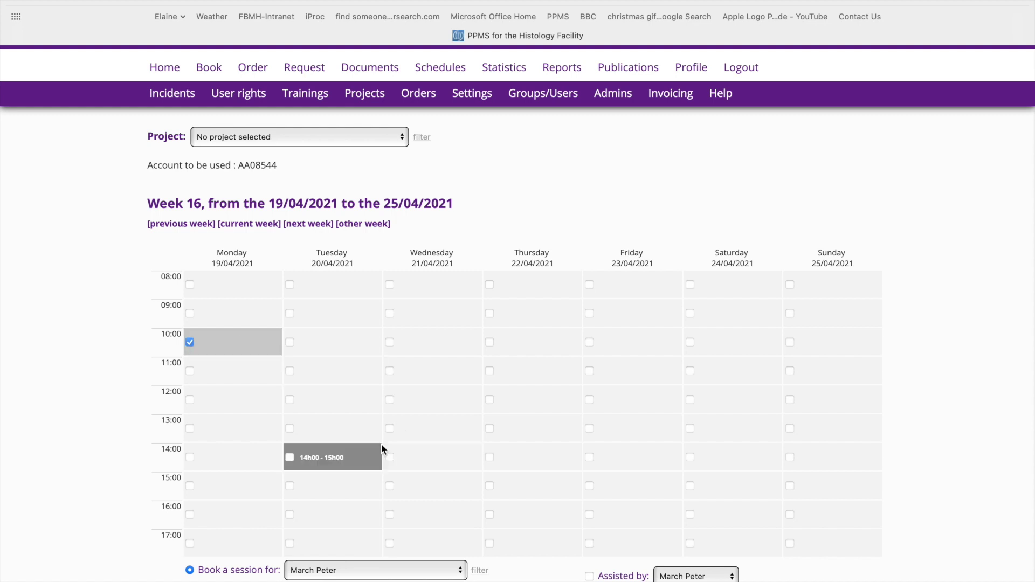
scroll(380, 444, "down", 2)
left_click(463, 501)
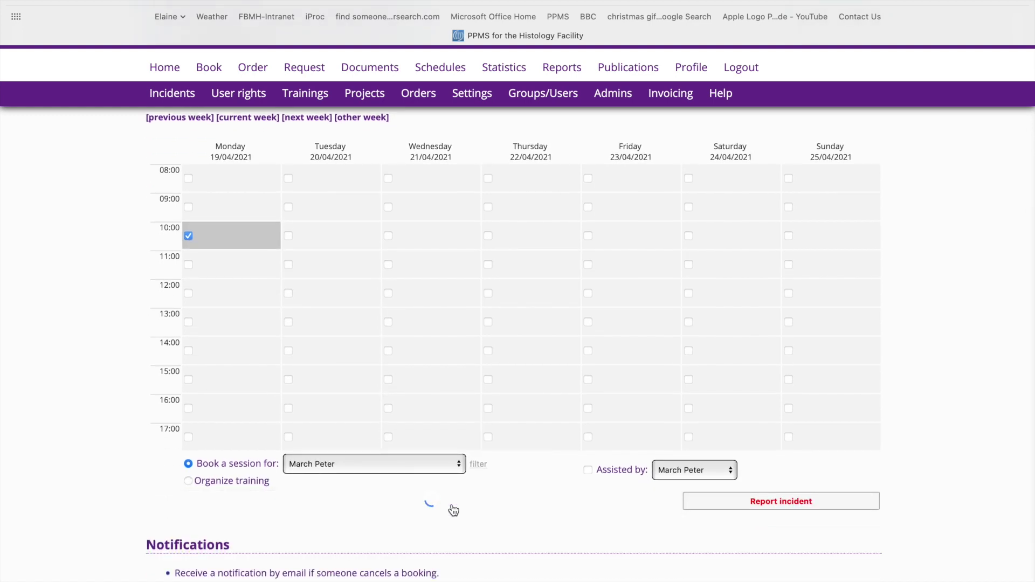
scroll(460, 542, "up", 1)
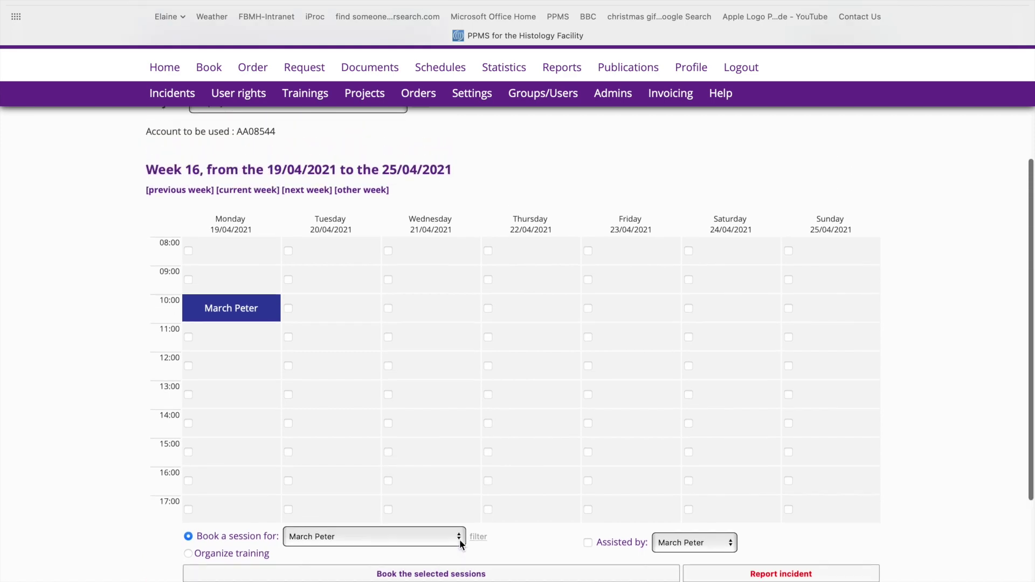
On the tissue processor calendar, select Wednesday 14/04/2021's Red Basket session and enable the option for programmes other than routine overnight P1
scroll(460, 540, "up", 3)
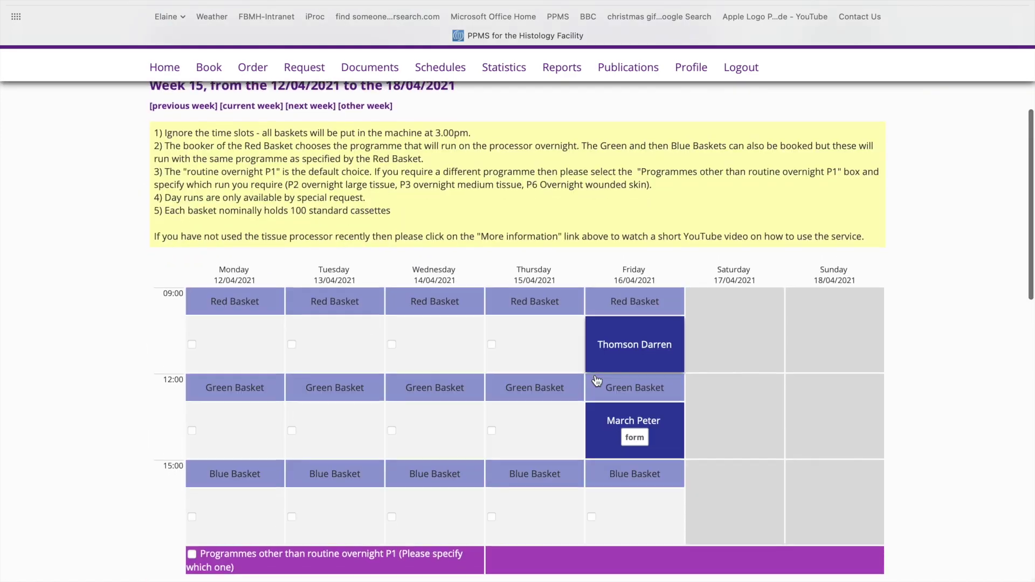
scroll(597, 382, "down", 1)
scroll(250, 292, "up", 2)
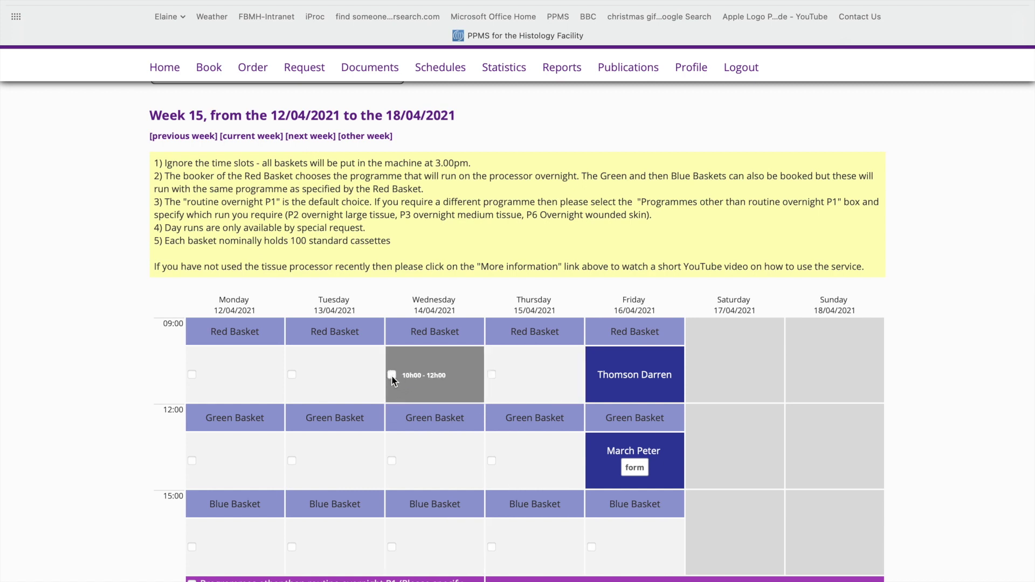
scroll(464, 368, "down", 1)
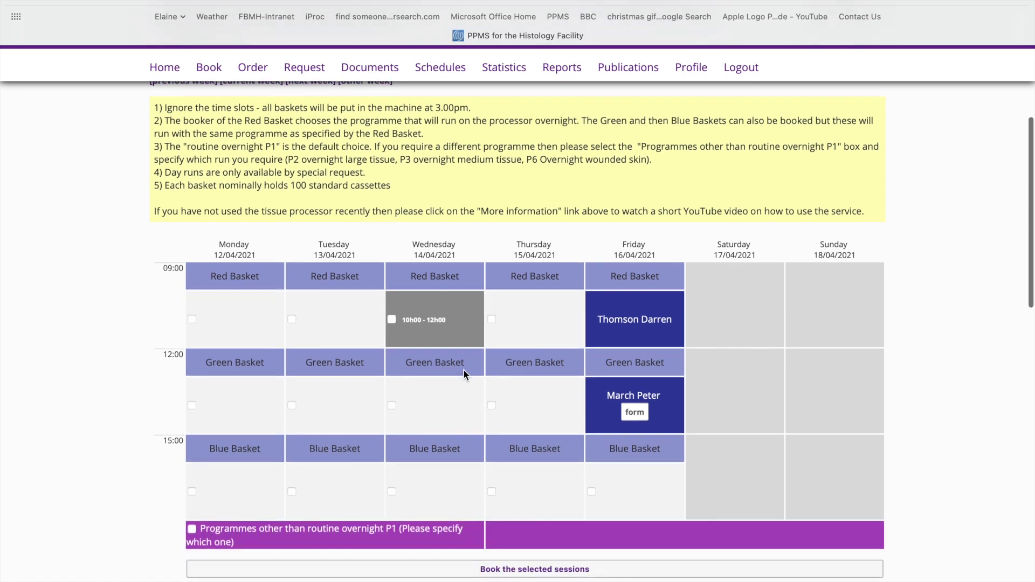
left_click(391, 312)
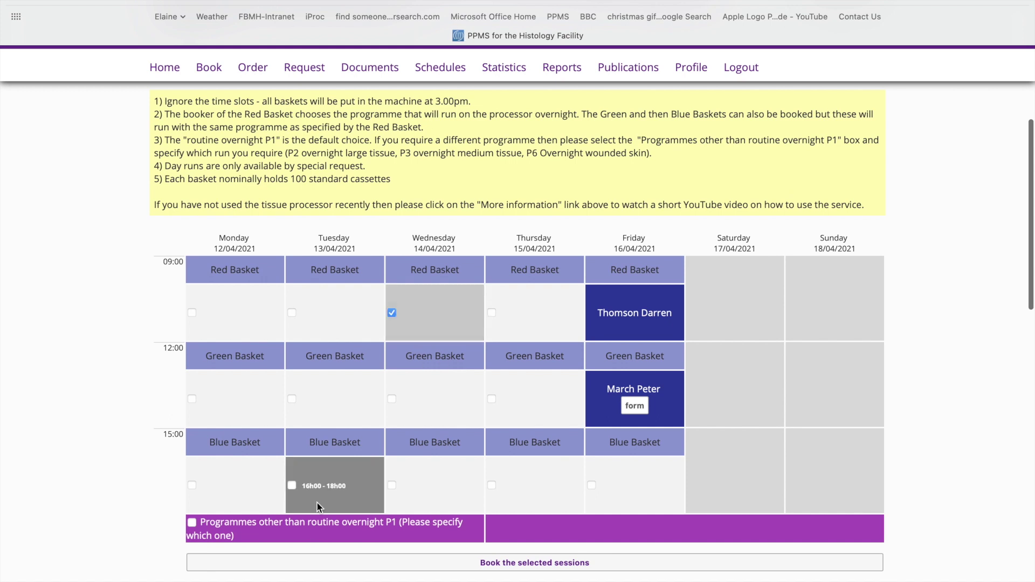
left_click(193, 524)
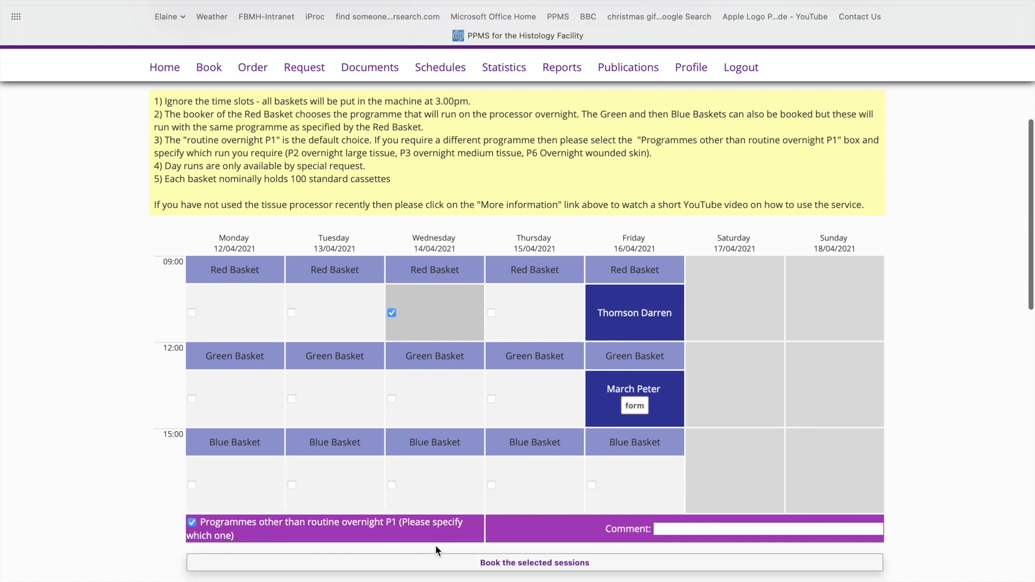
Enter "P2 large tissue" as the comment specifying the non-routine processor programme
left_click(683, 530)
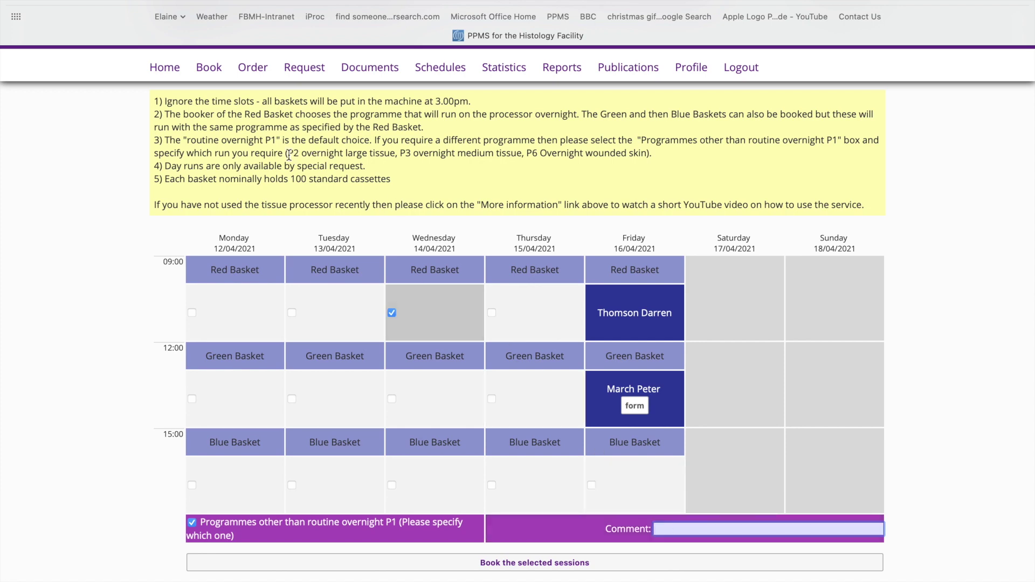
scroll(448, 223, "down", 7)
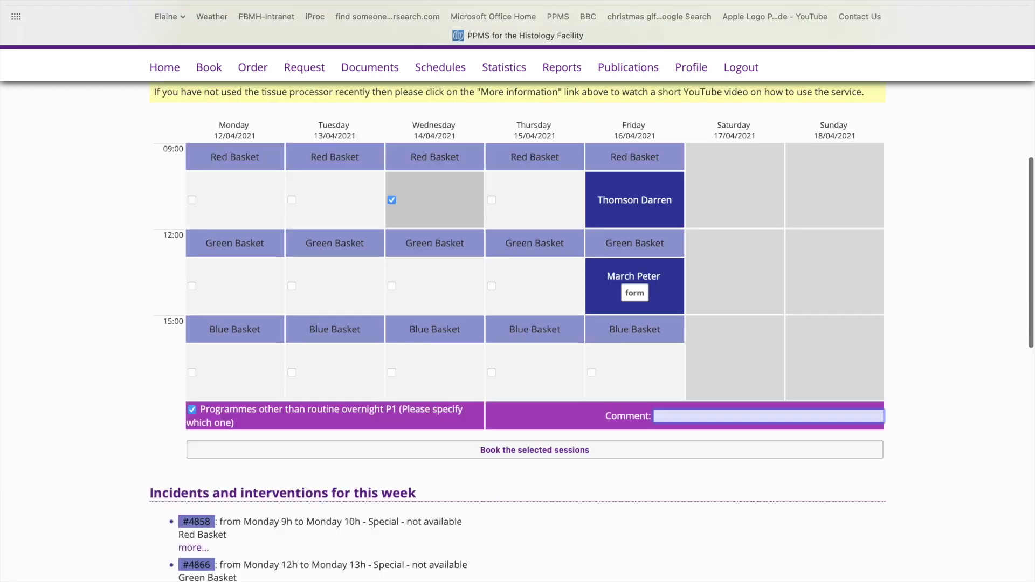
scroll(456, 238, "up", 10)
scroll(511, 356, "up", 2)
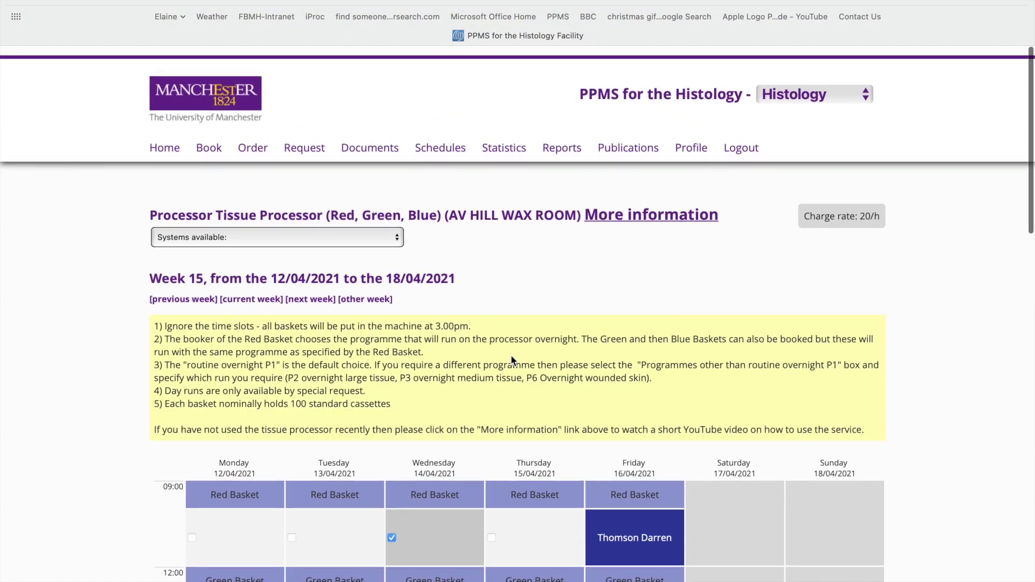
scroll(511, 356, "down", 10)
scroll(510, 355, "up", 2)
left_click(663, 253)
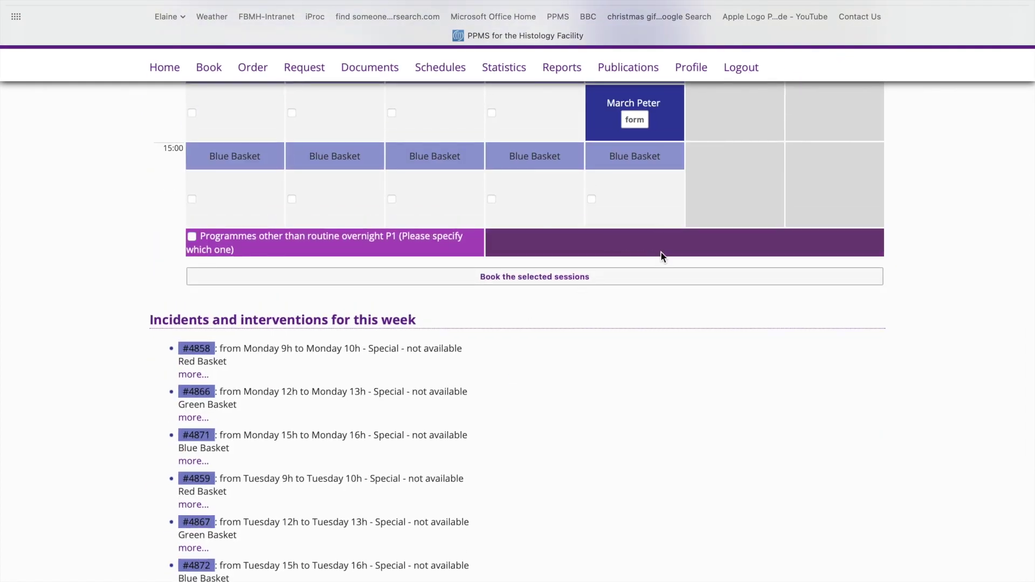
left_click(667, 248)
left_click(662, 244)
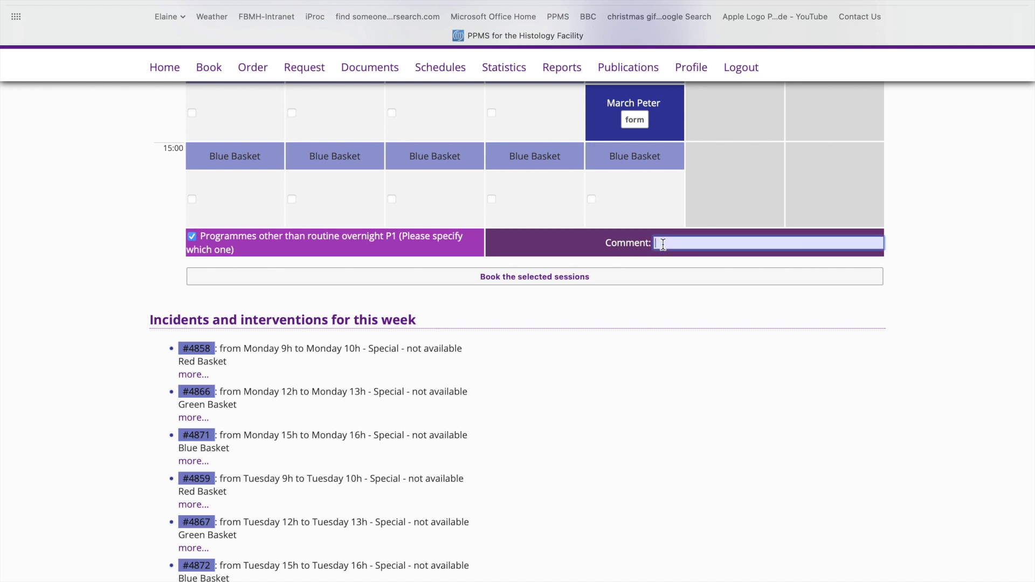
type("P2 large tissue")
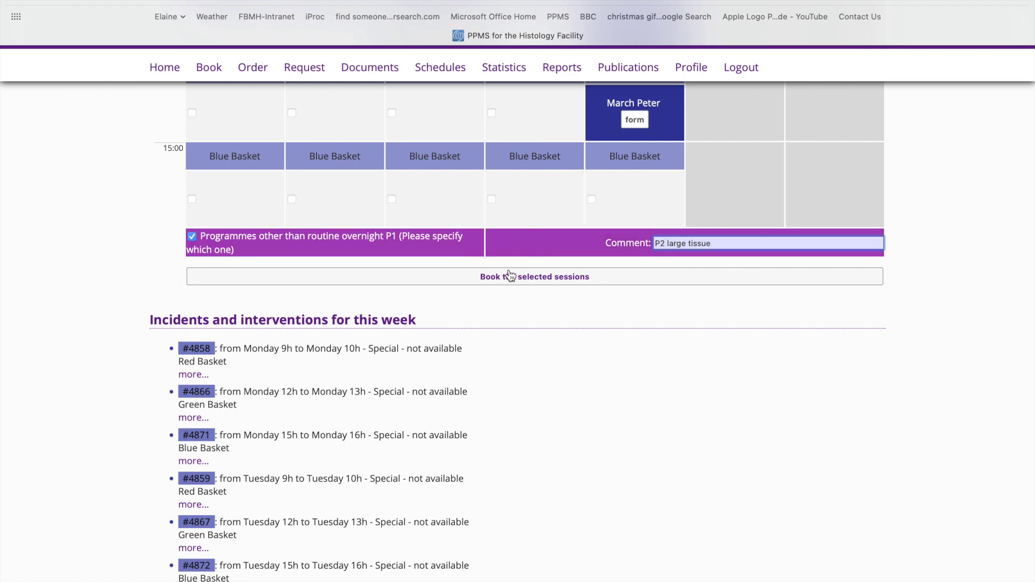
Book the selected Wednesday Red Basket session and complete the booking past the embedding station reminder
left_click(513, 277)
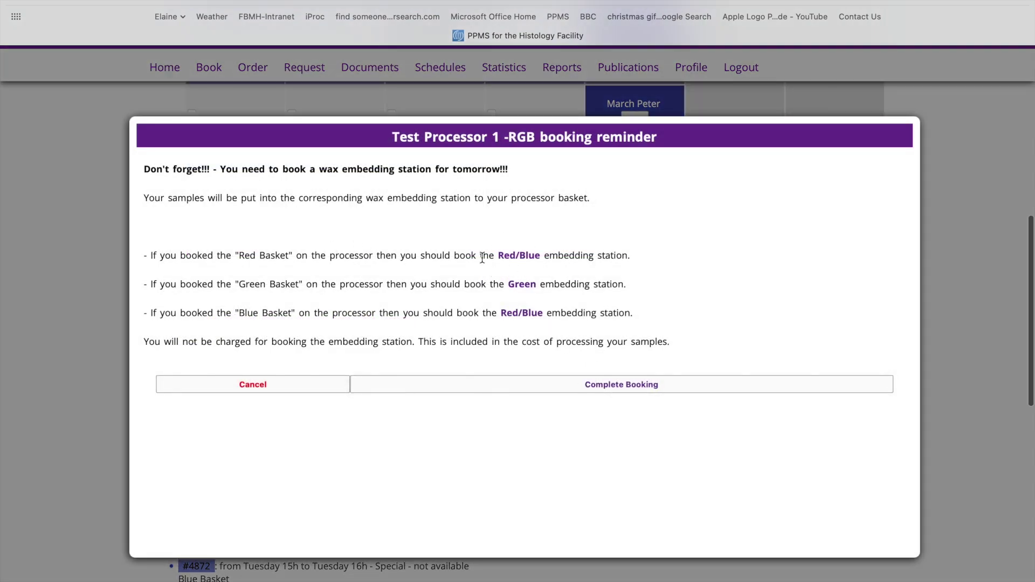
left_click(538, 385)
scroll(593, 316, "up", 3)
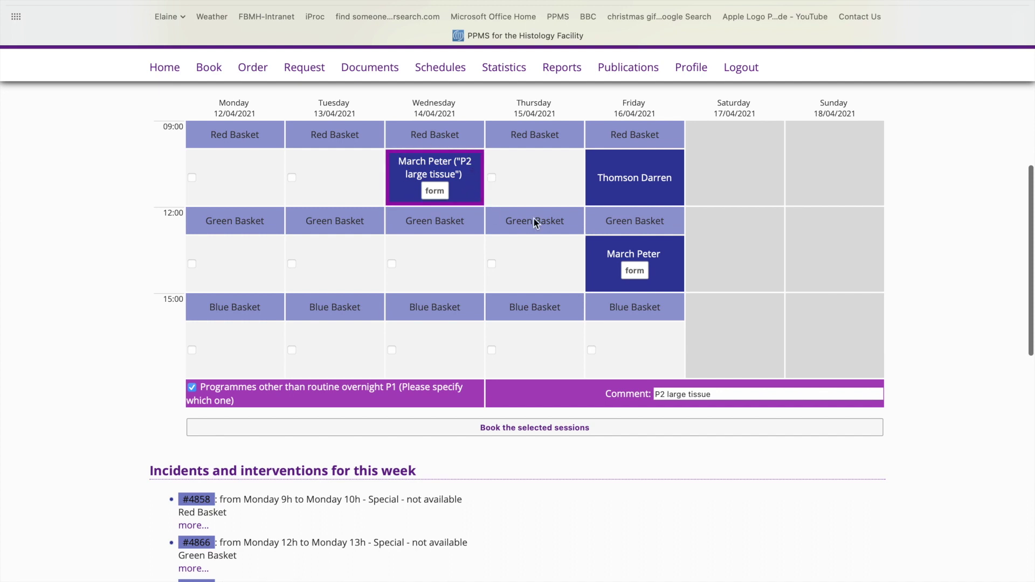
scroll(633, 199, "down", 2)
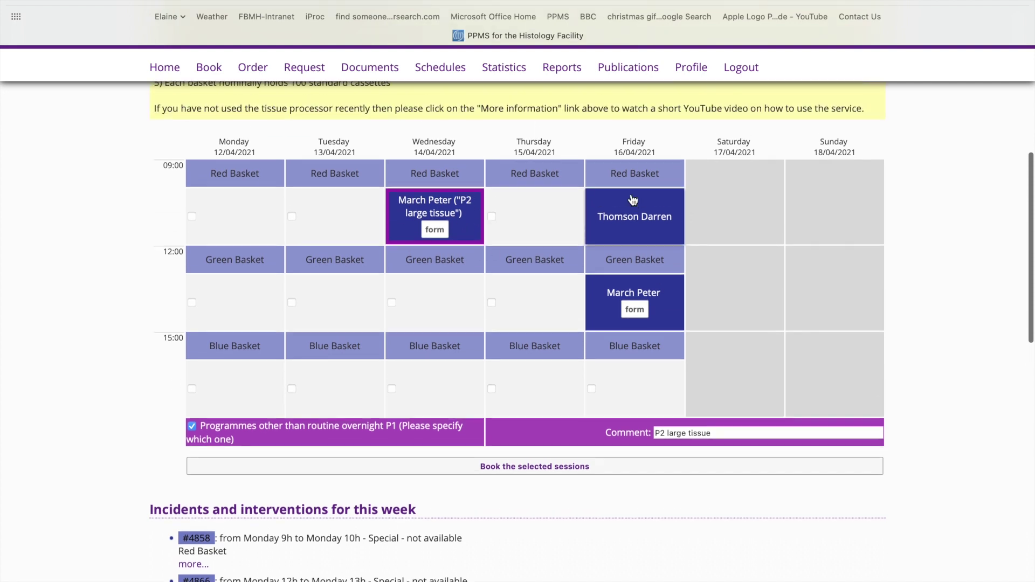
Book the wax embedding system Centre (Red/Blue) for Thursday 15/04/2021 from 10:00 to 13:00
scroll(633, 200, "up", 8)
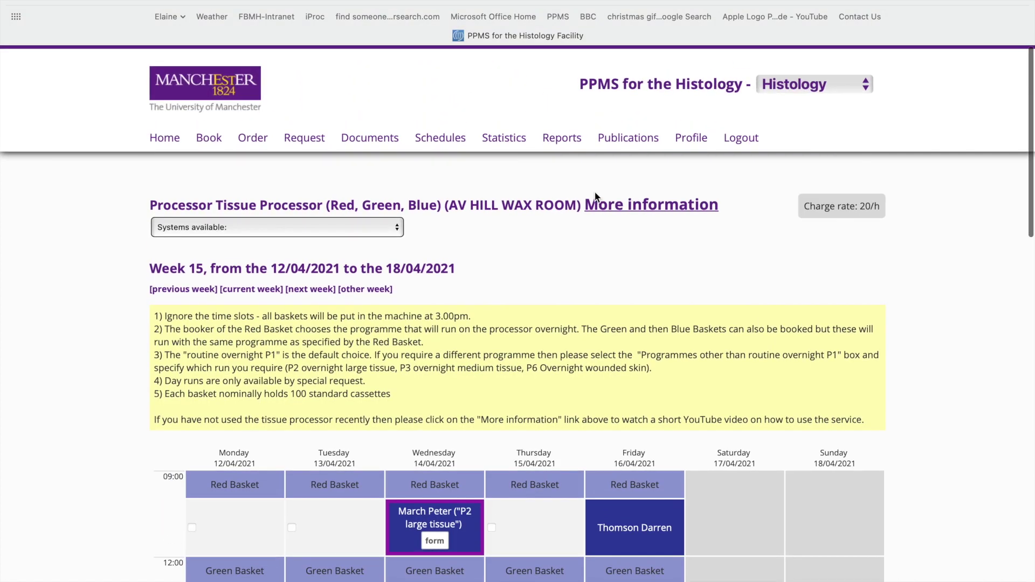
left_click(363, 234)
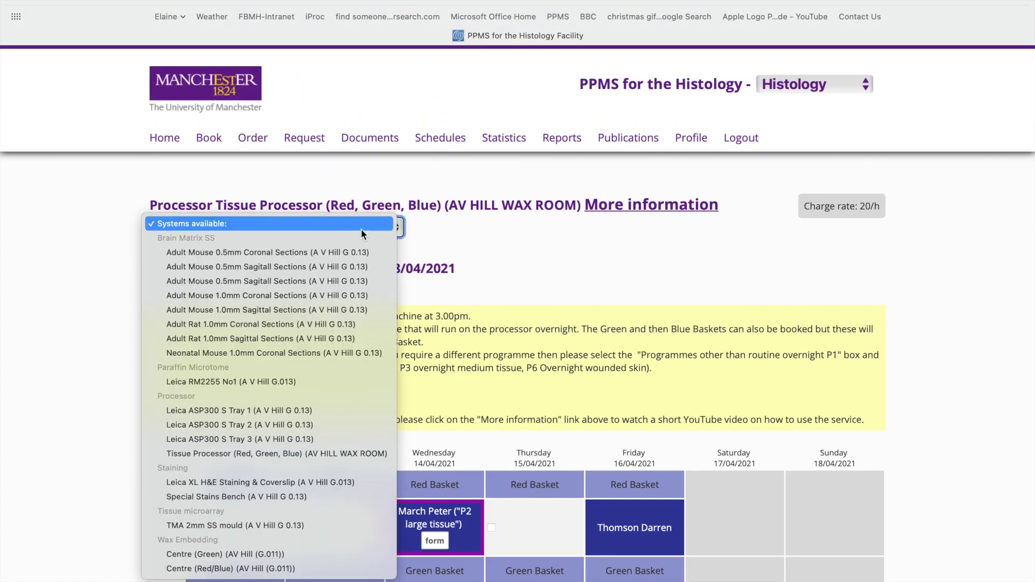
left_click(246, 569)
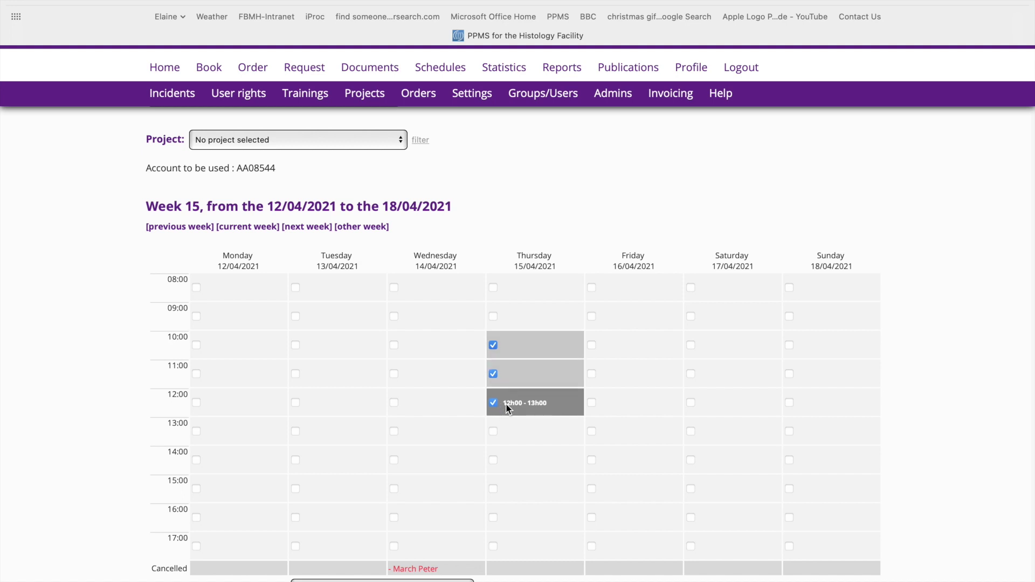
scroll(488, 431, "down", 1)
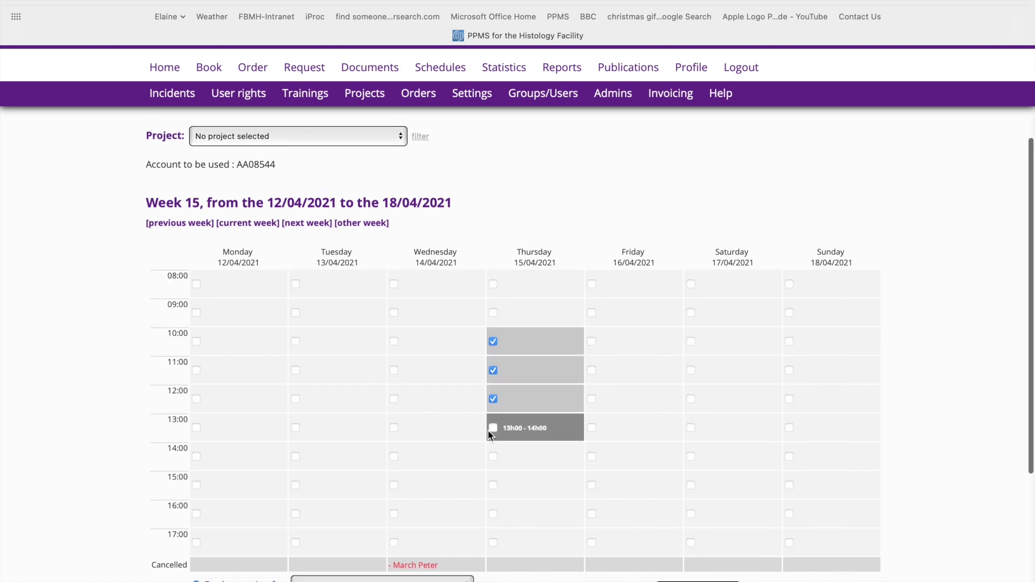
scroll(488, 434, "down", 4)
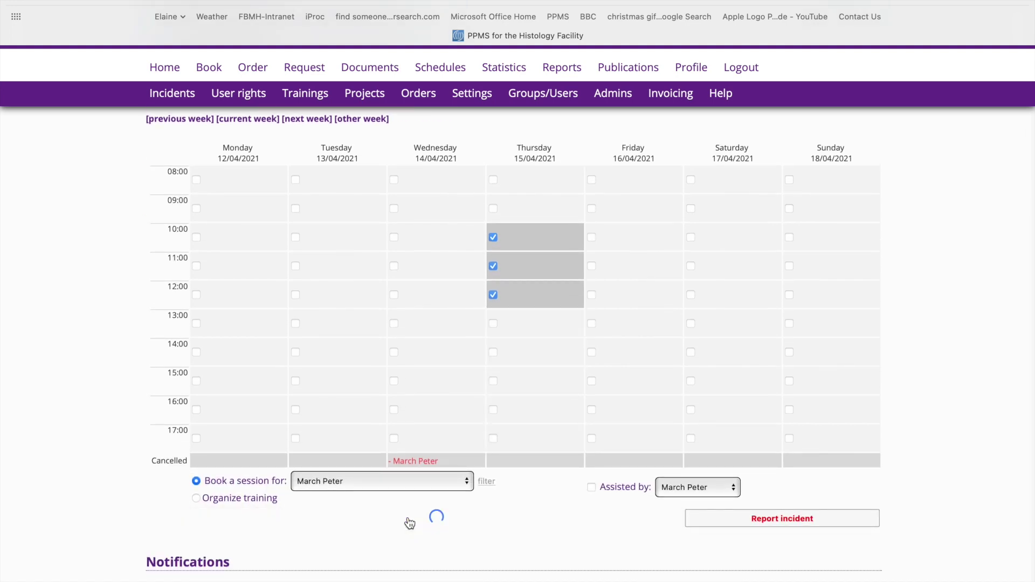